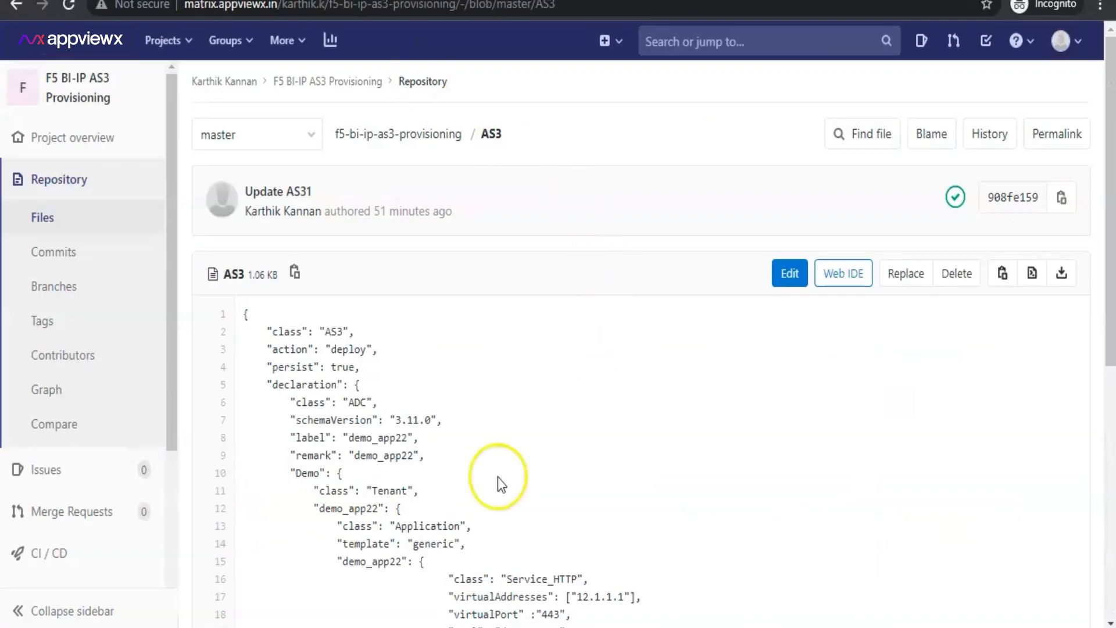
- Open the repository's AS3 file for editing and set its label and remark to demo_app221
scroll(497, 431, down, 3)
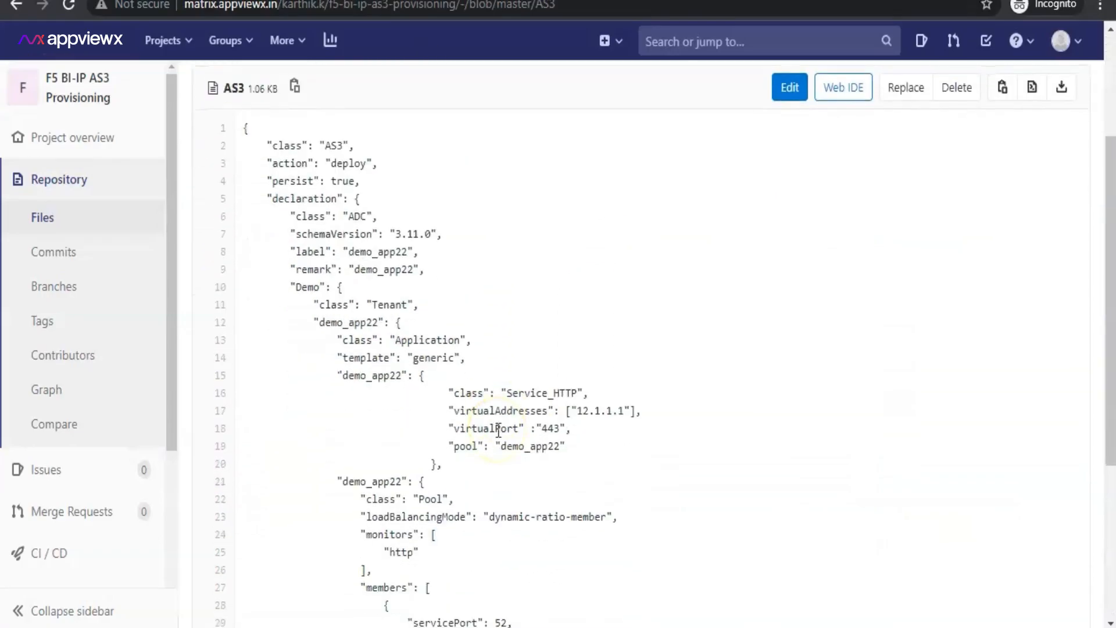
scroll(542, 383, up, 3)
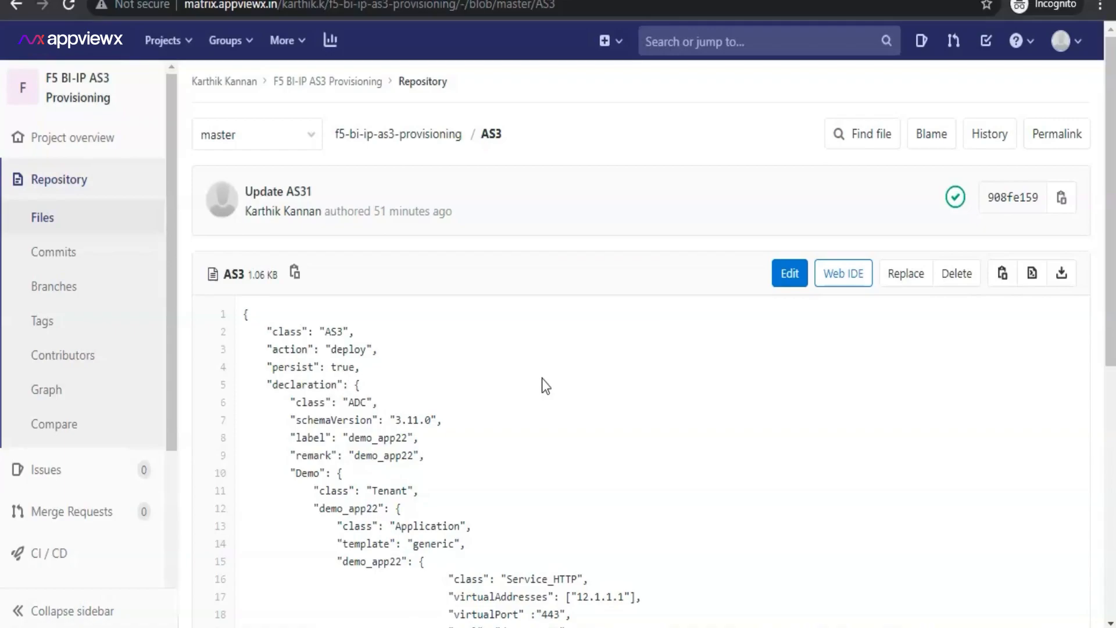
scroll(542, 379, down, 2)
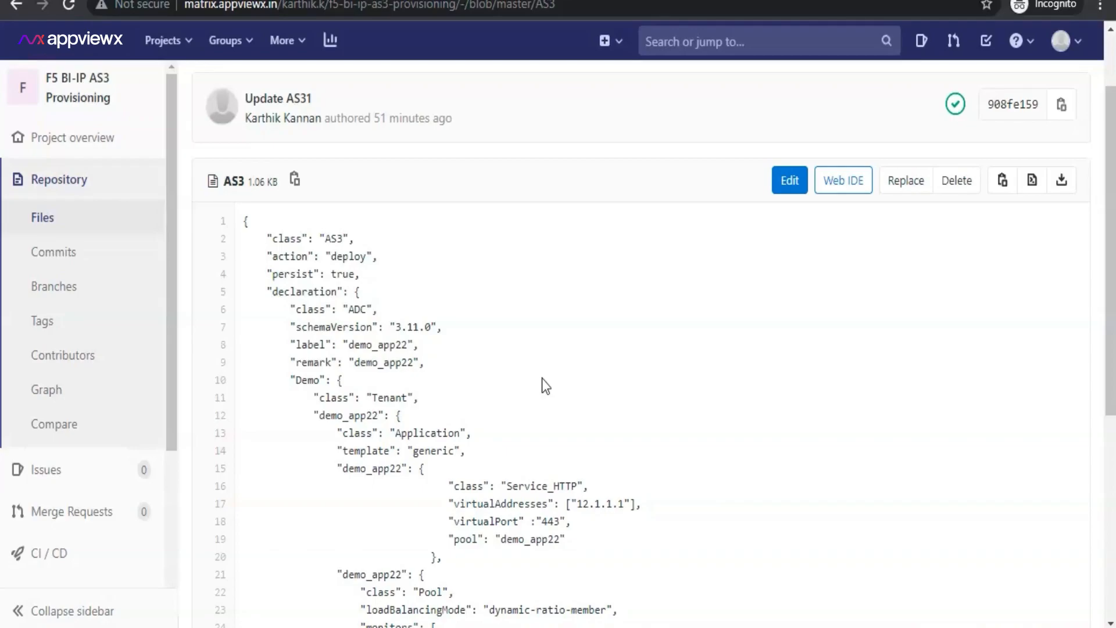
click(792, 184)
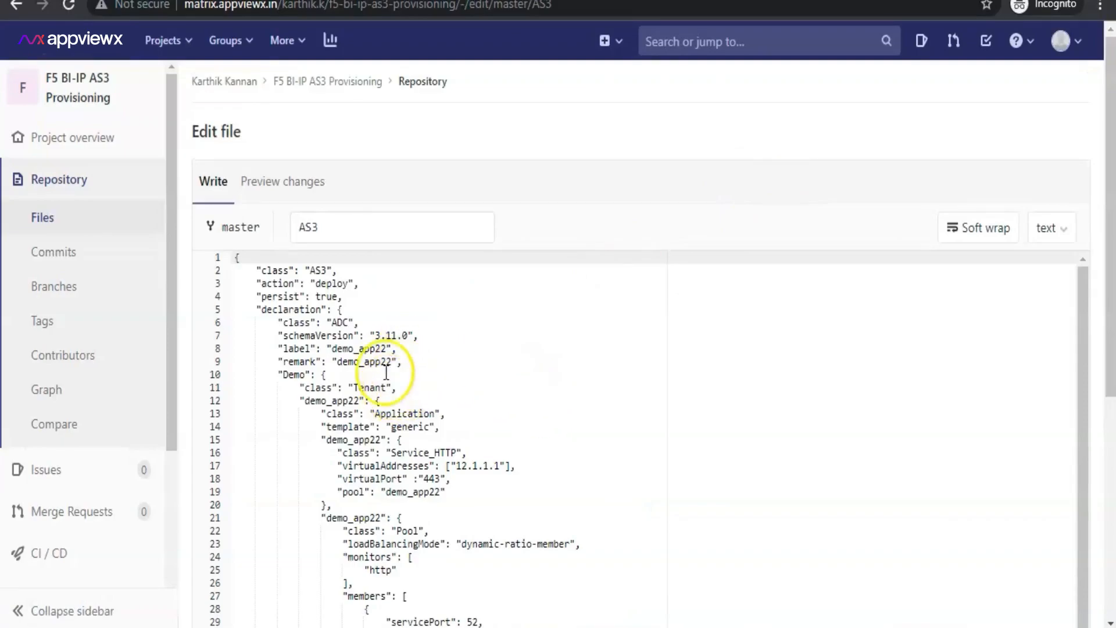
click(385, 348)
text(1)
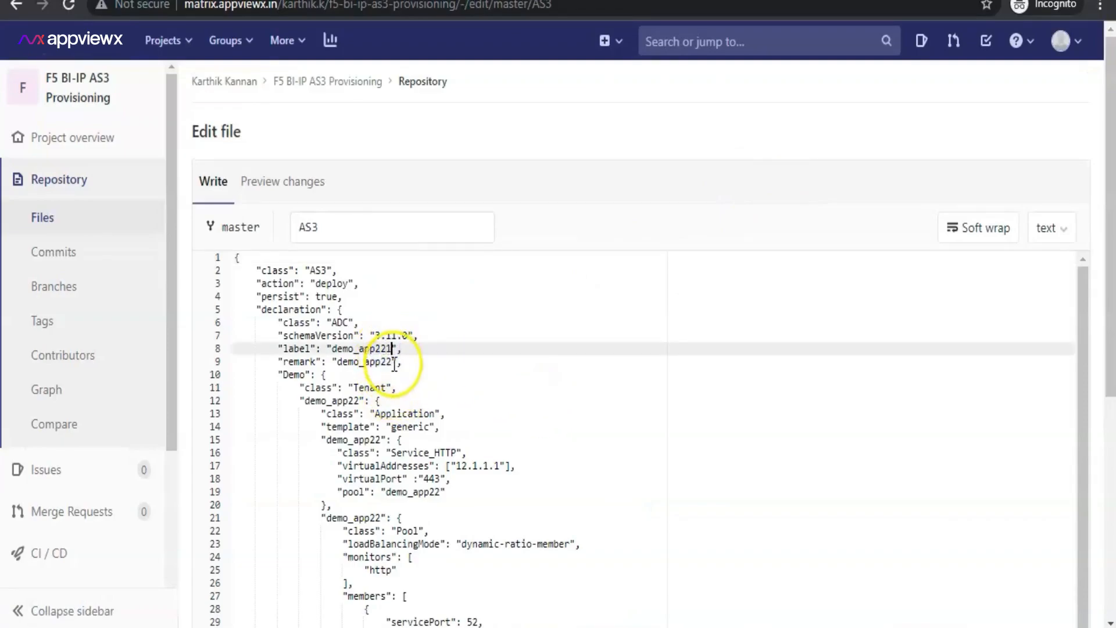
click(393, 362)
text(1)
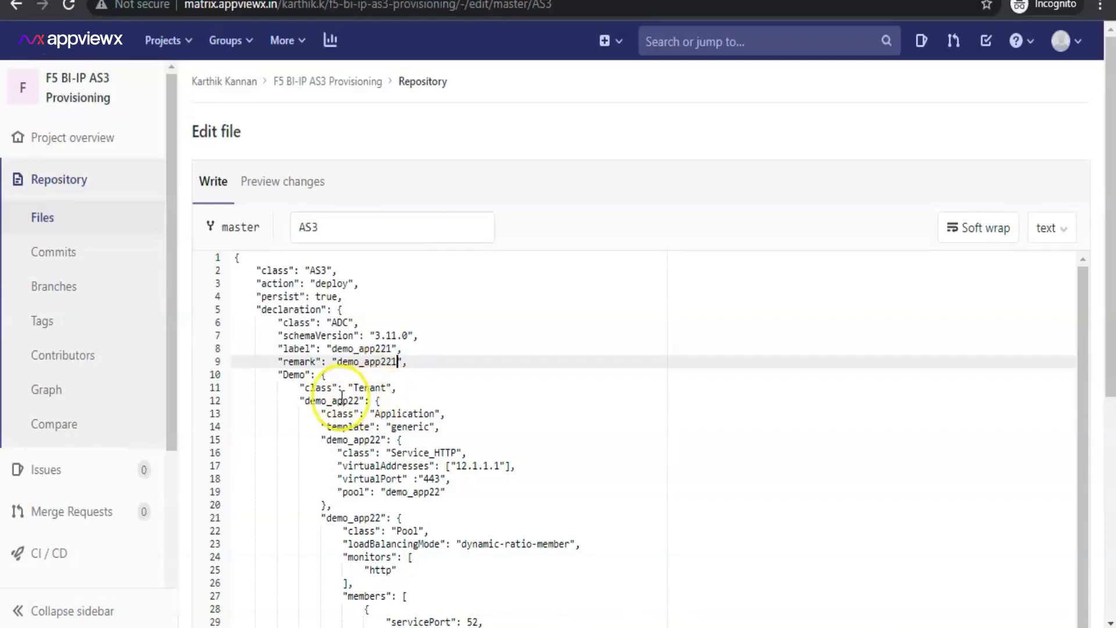
- Rename the application under the Demo tenant and its Service_HTTP object to demo_app221
click(358, 400)
text(1)
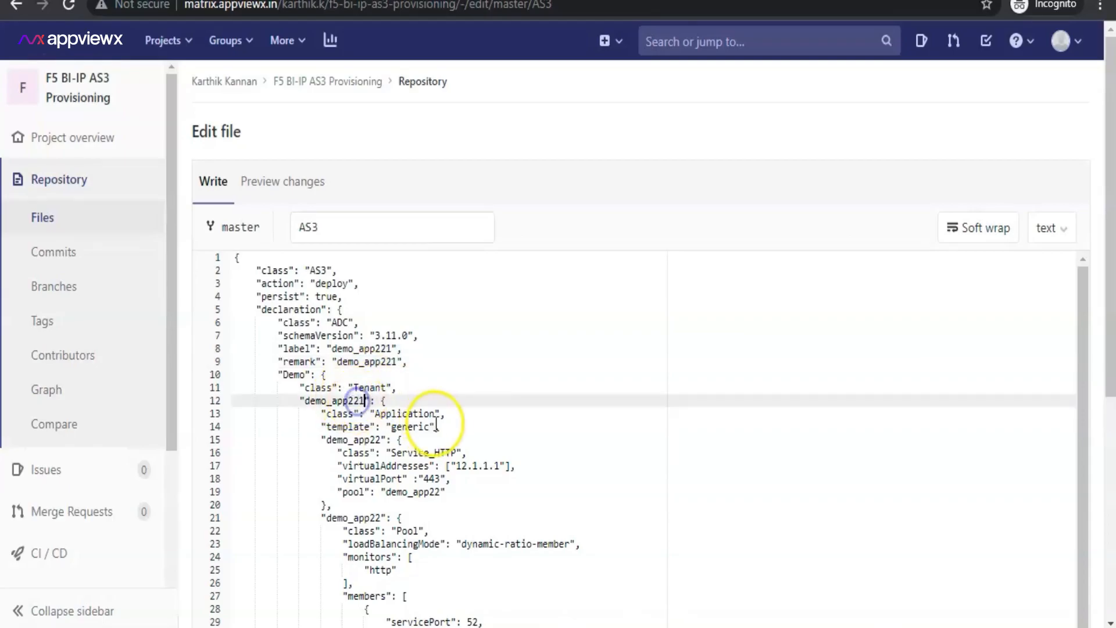
scroll(441, 429, down, 1)
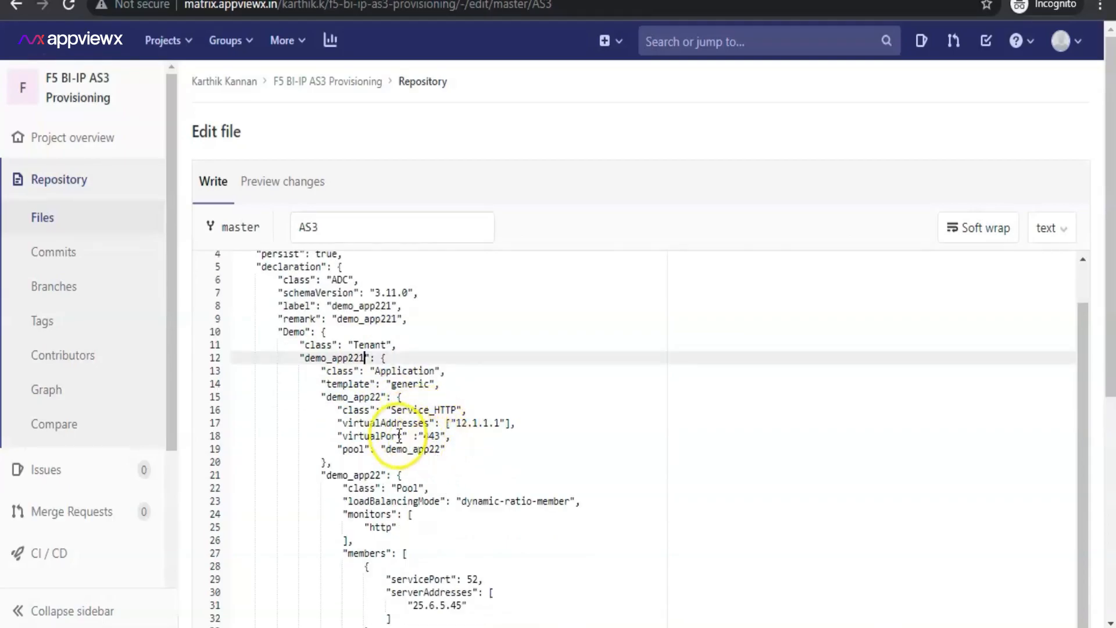
click(386, 397)
text(1)
- Set the service's pool reference to demo_app221 and rename the Pool object to demo_app221
scroll(457, 417, down, 3)
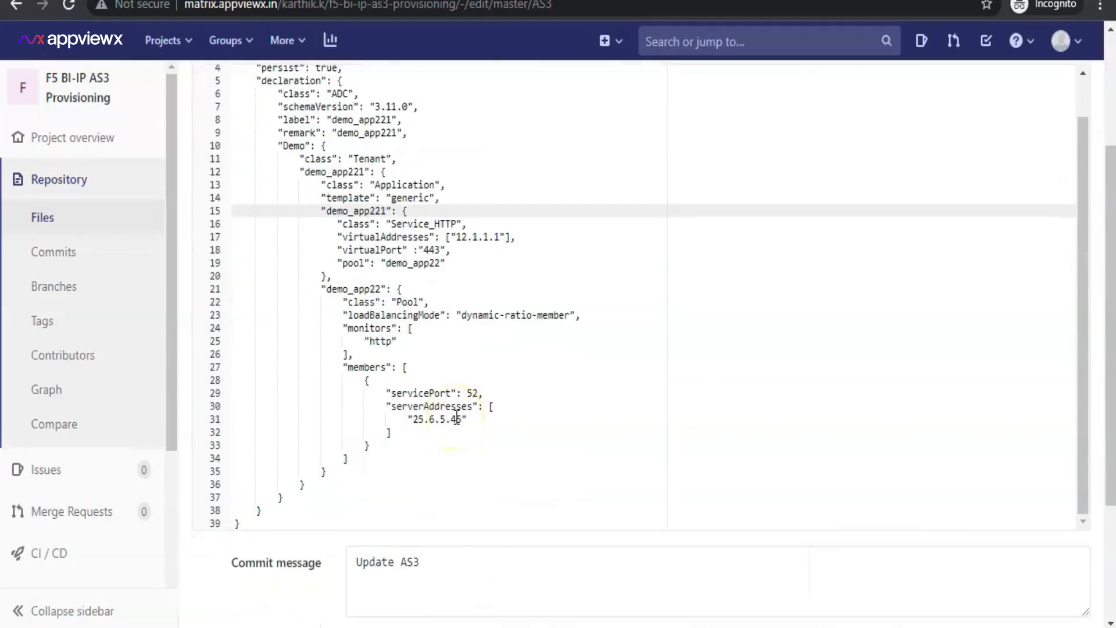
click(436, 263)
click(442, 263)
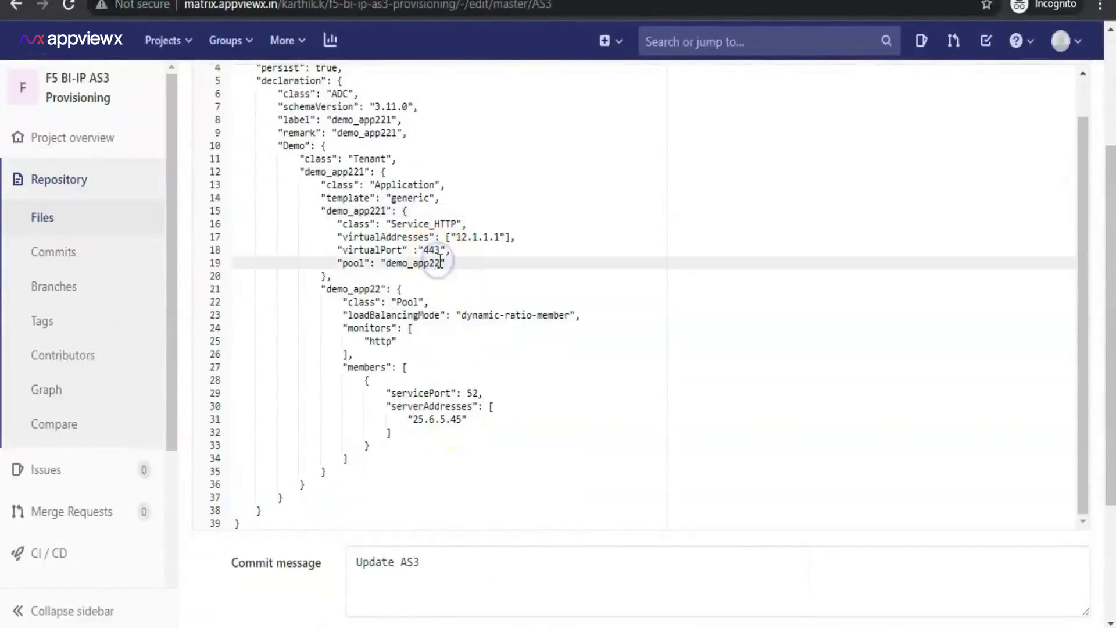
text(1)
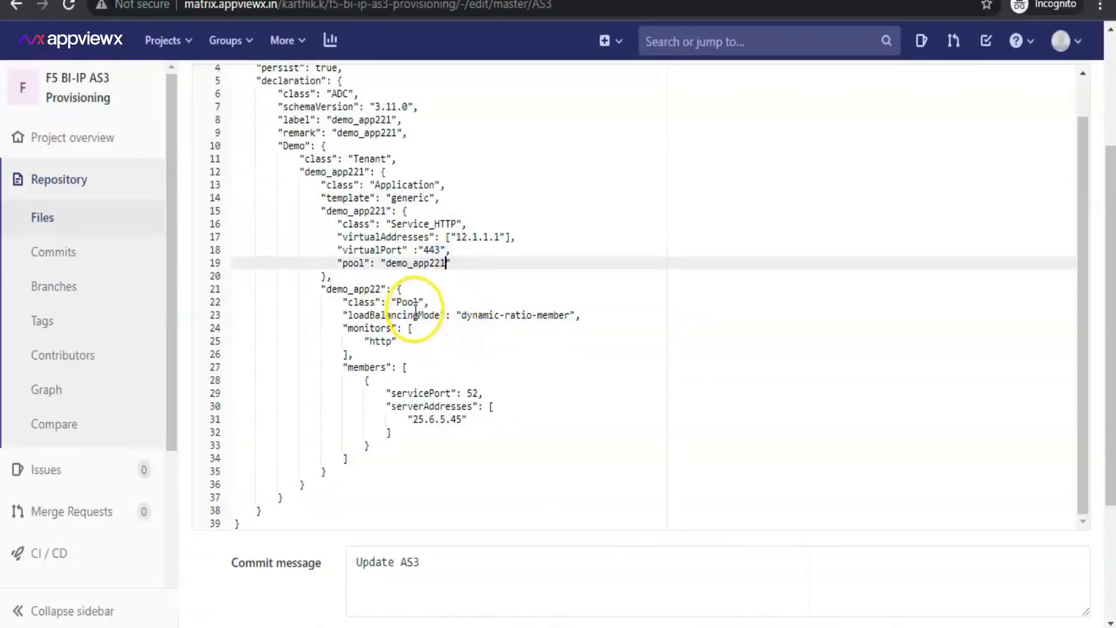
click(382, 289)
text(1)
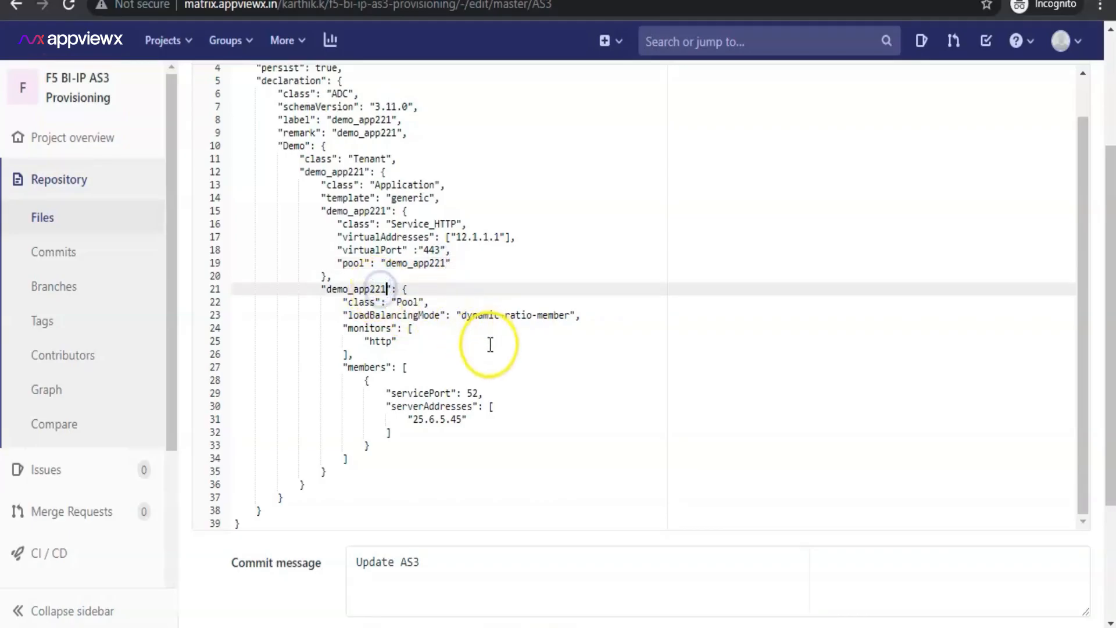
- Set the pool member's server address to 25.6.15.45 and commit the AS3 changes to master
click(442, 420)
text(1)
scroll(441, 419, down, 3)
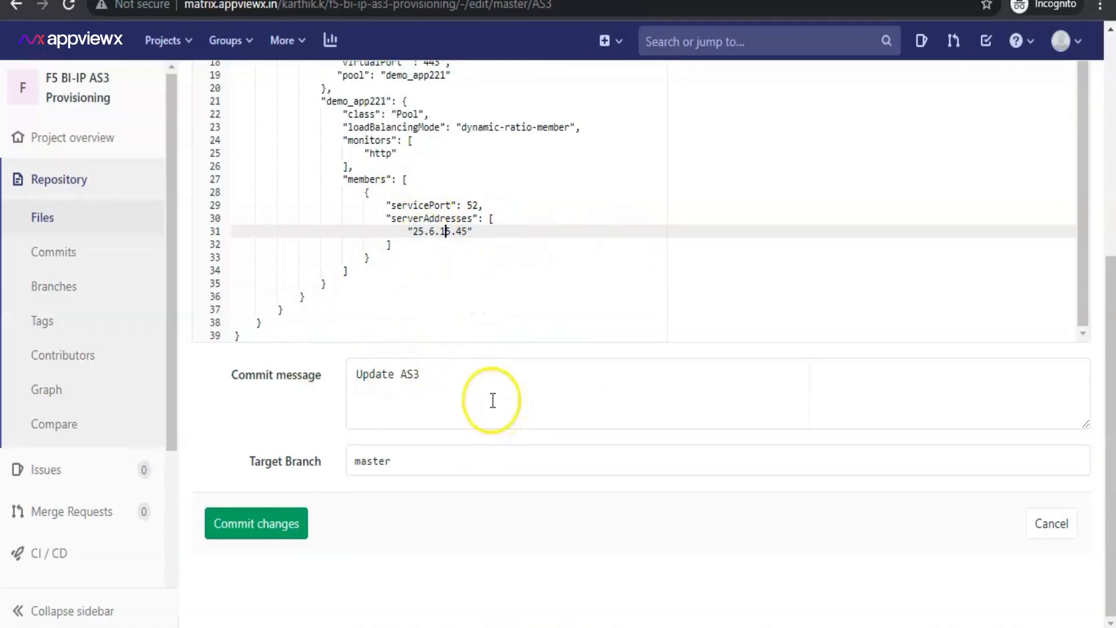
click(245, 525)
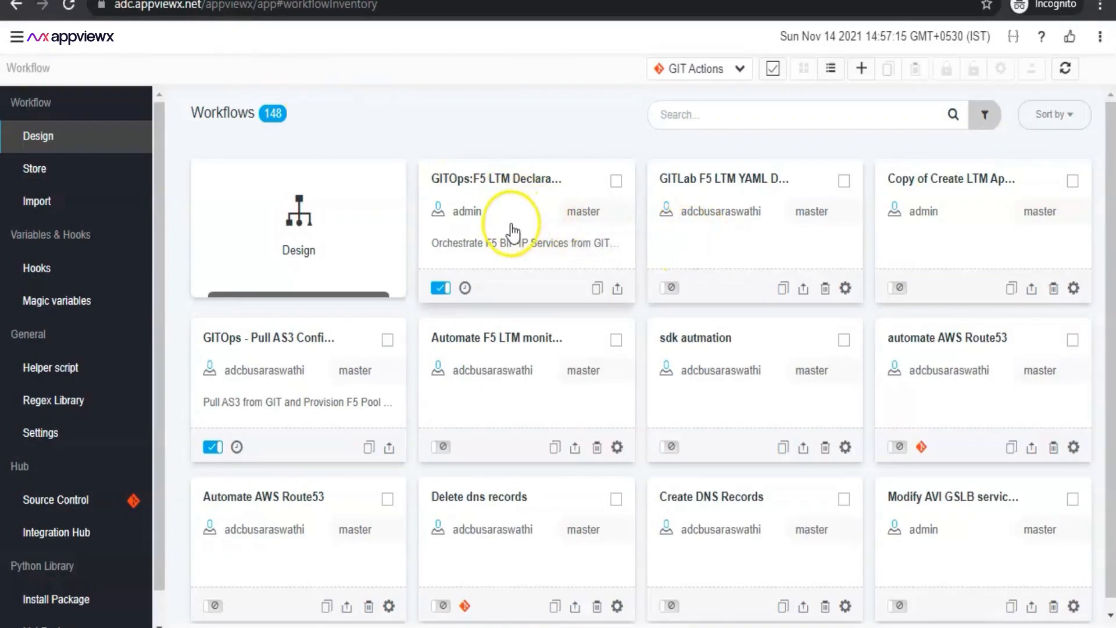
- Switch to the AppViewX workflow inventory and open the GITOps - Pull AS3 Config and Execute AS3 workflow to examine its flow
click(305, 371)
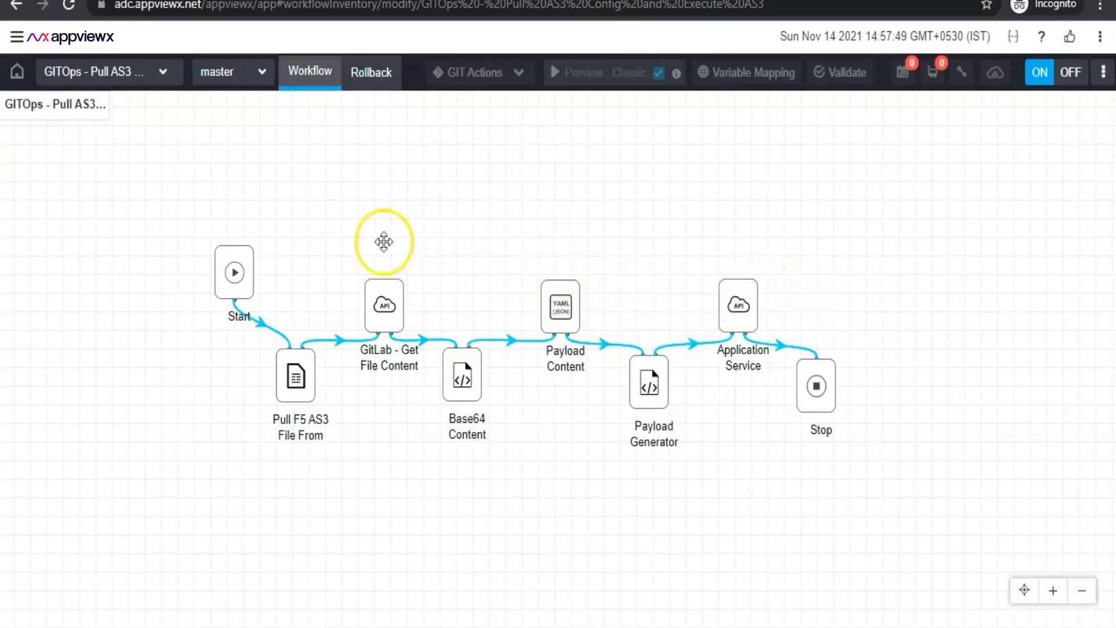
- Run the GITOps - Pull AS3 Config and Execute AS3 workflow from the GITOps category of the request catalog
click(17, 36)
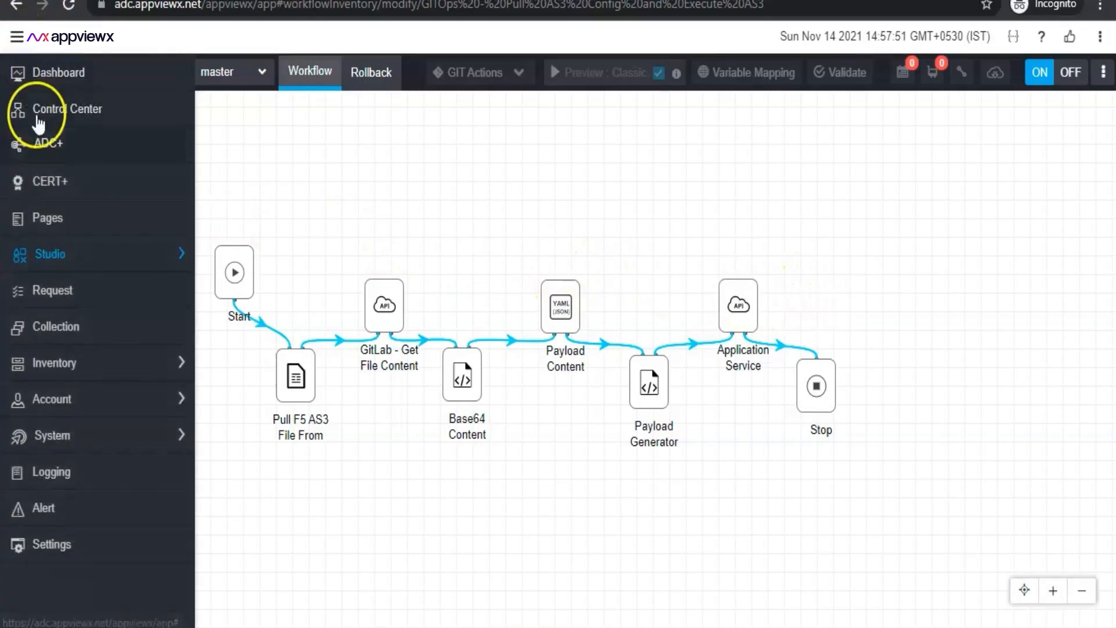
click(58, 291)
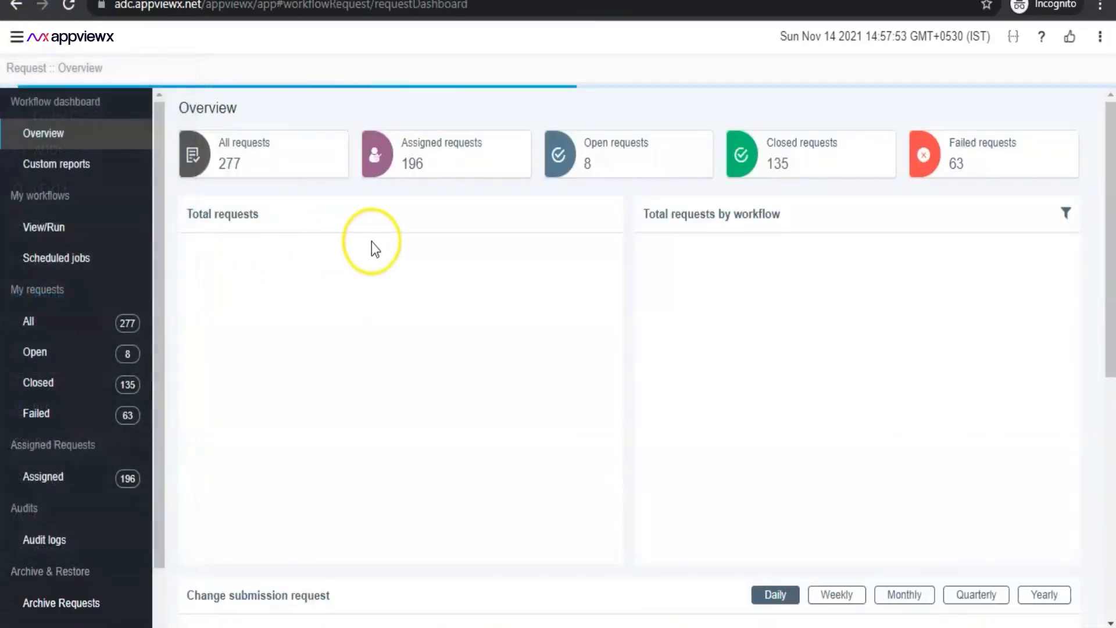
click(58, 227)
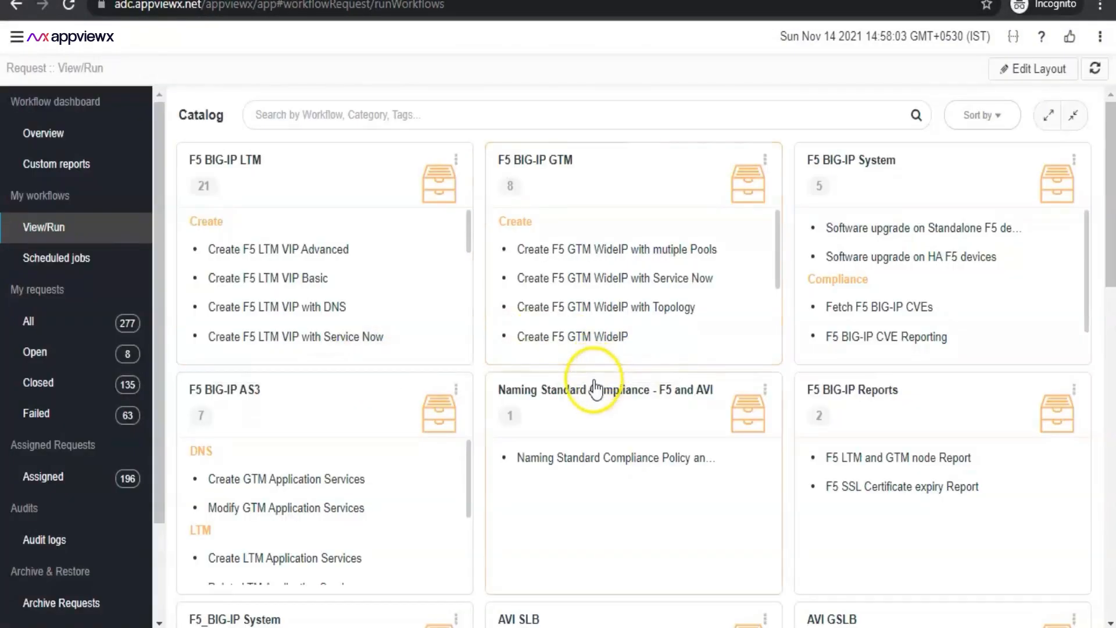
scroll(593, 381, down, 10)
scroll(592, 381, down, 6)
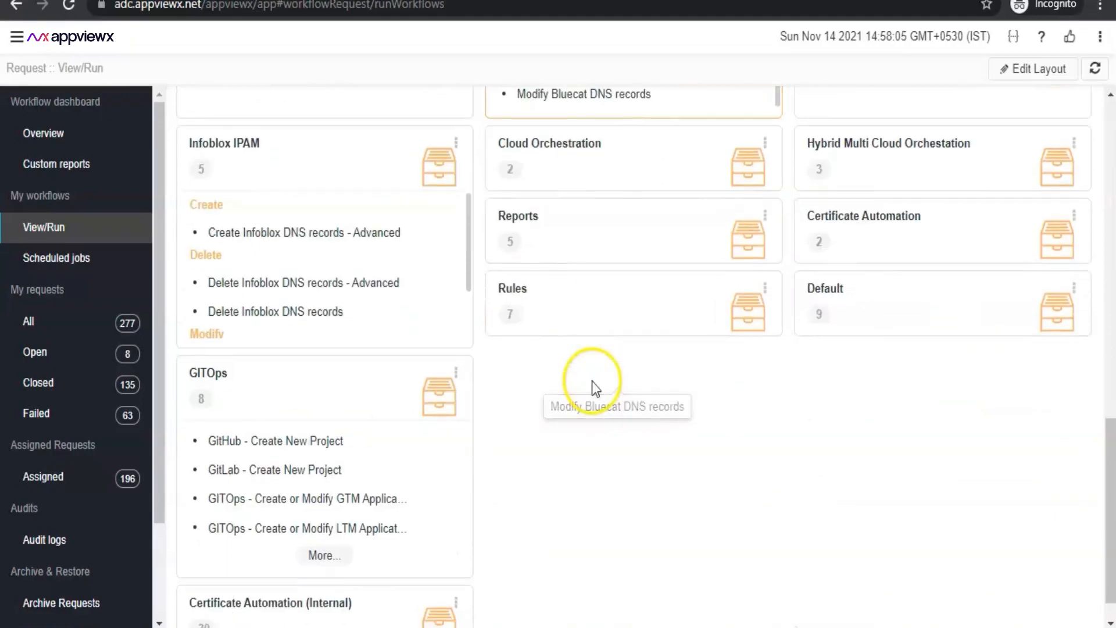
click(316, 559)
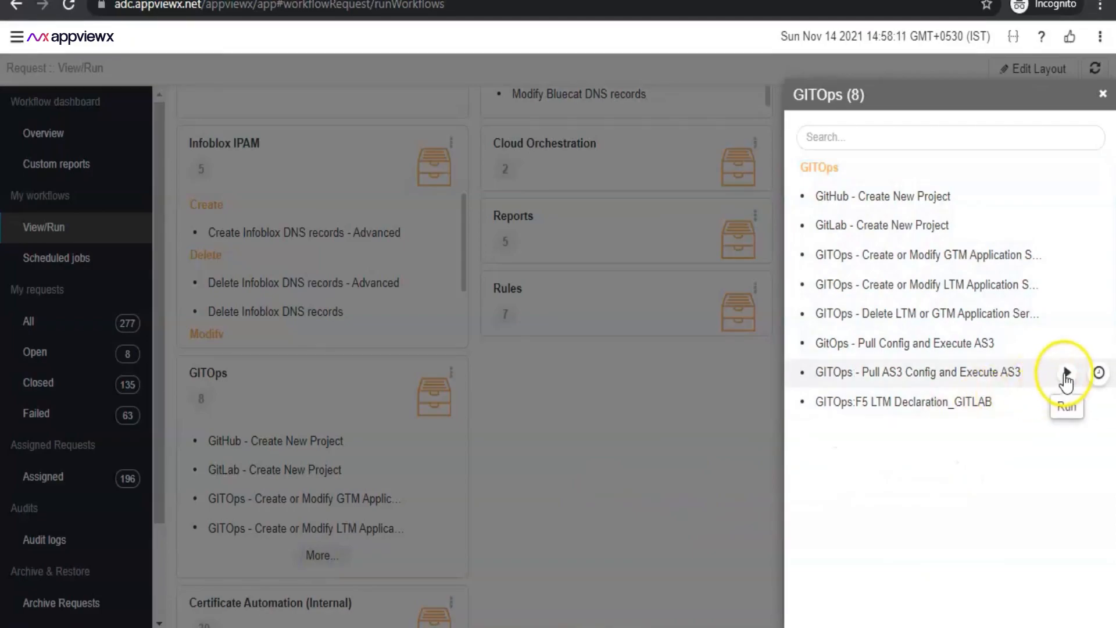
click(1066, 373)
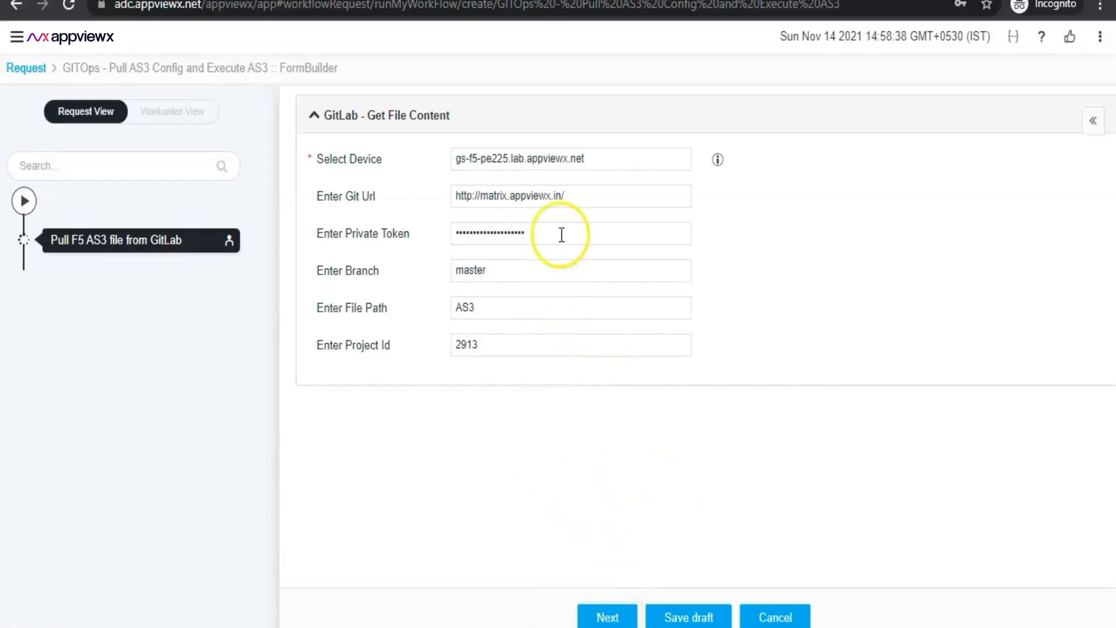
- Submit the prefilled GitLab file request for AS3 on master, then submit the retrieved payload content for provisioning
click(612, 617)
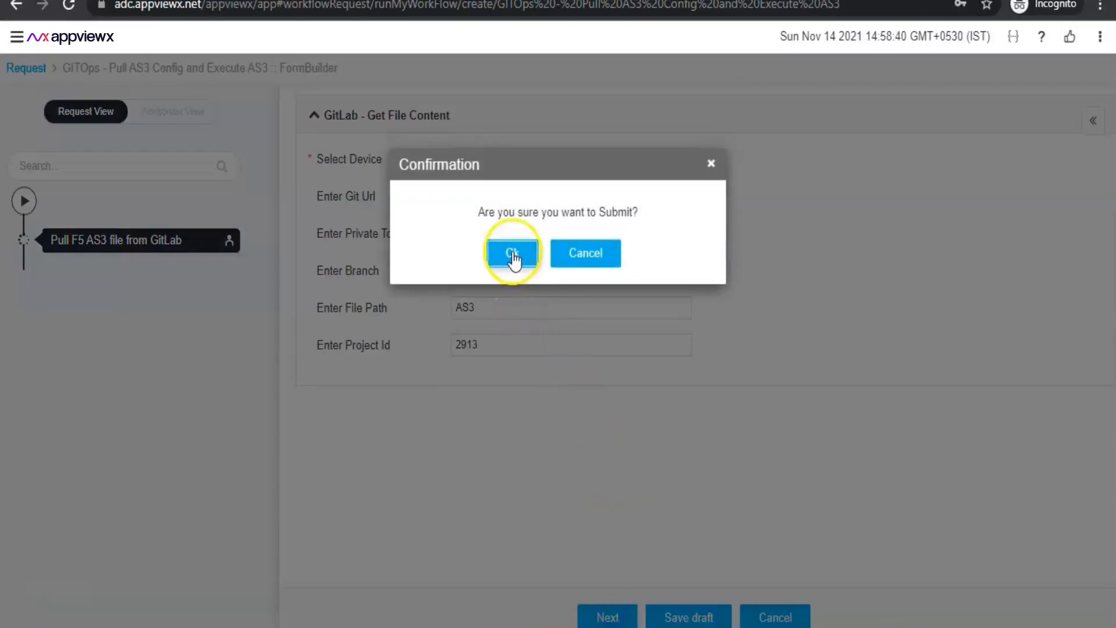
click(511, 252)
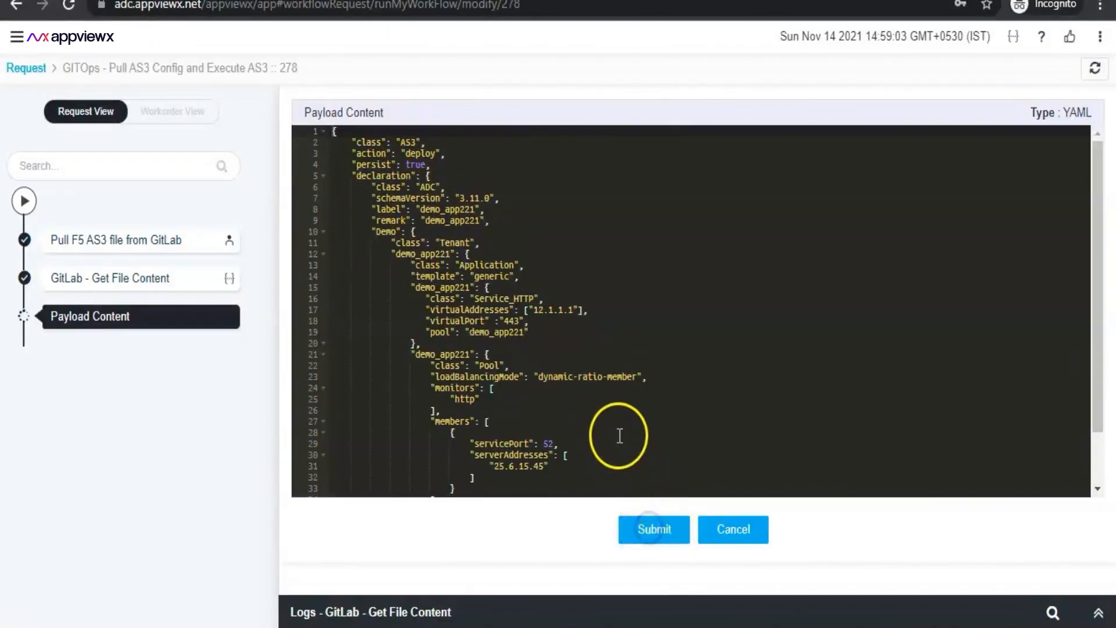
click(644, 527)
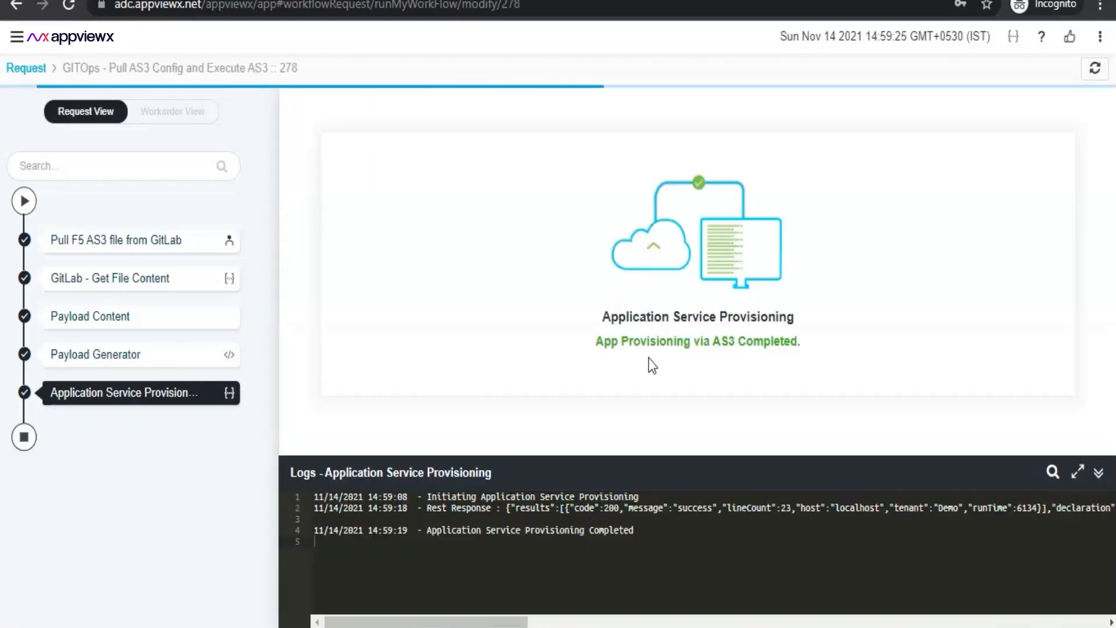
- Examine the enlarged Application Service Provisioning log and open the activity log of the newest GITOps request in the list of all requests
click(1080, 474)
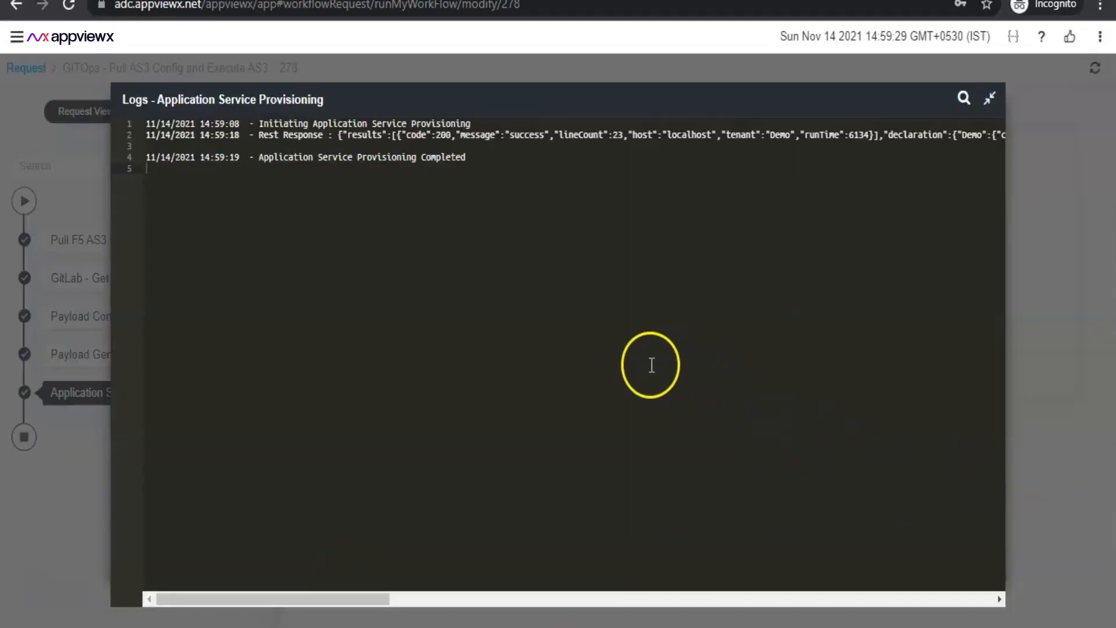
click(990, 102)
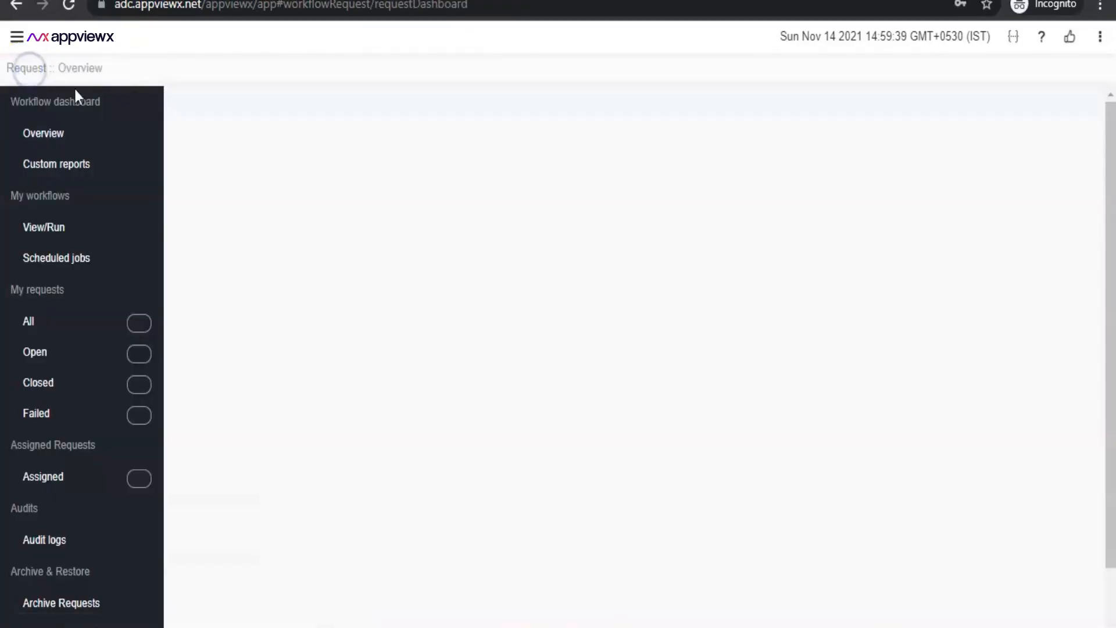
click(83, 324)
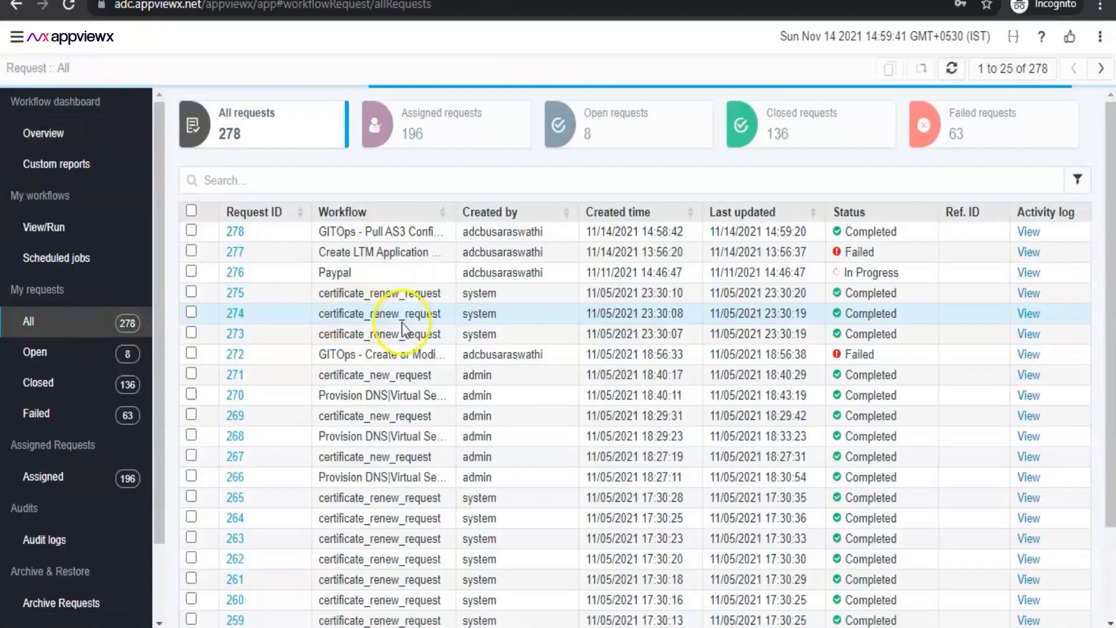
click(1028, 234)
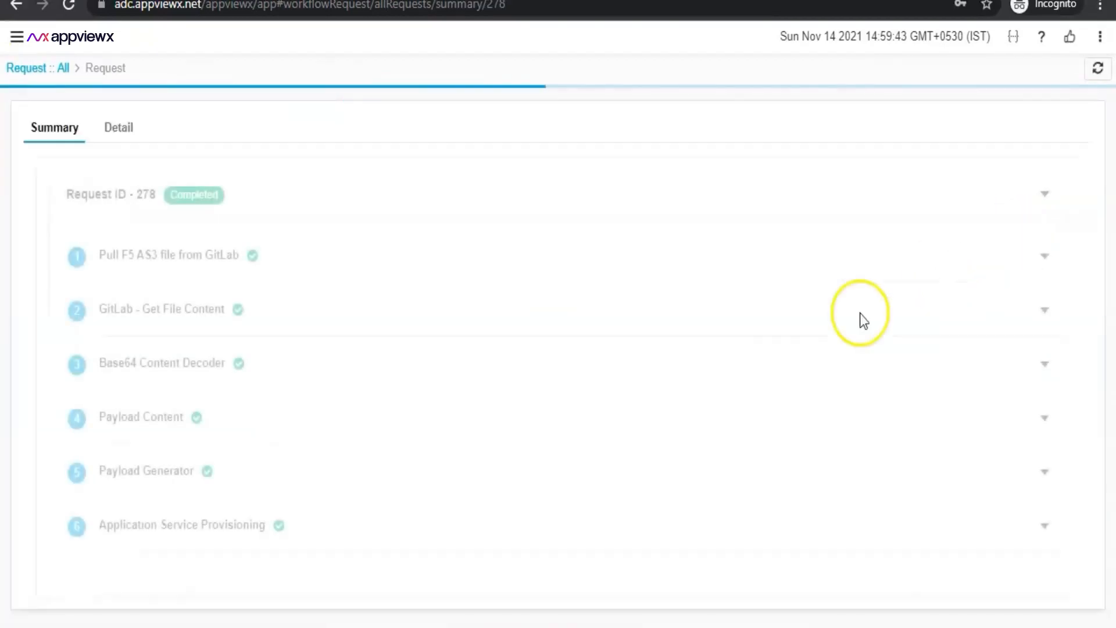